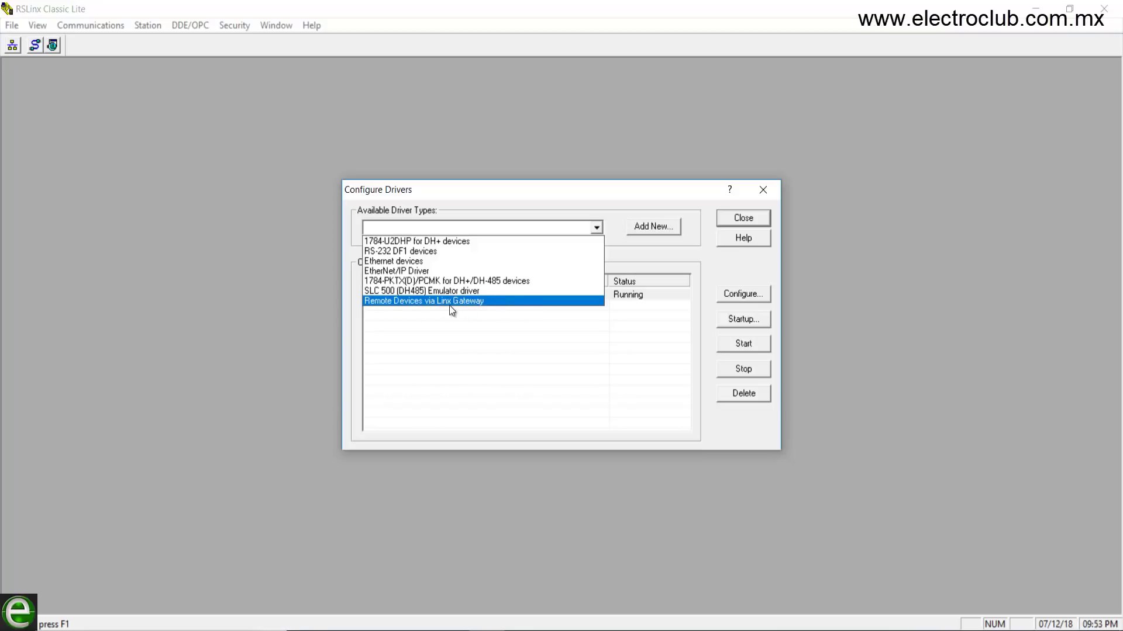
Check the EMU500-1 SLC 500 (DH485) emulator driver among the configured drivers and close the driver configuration.
click(606, 208)
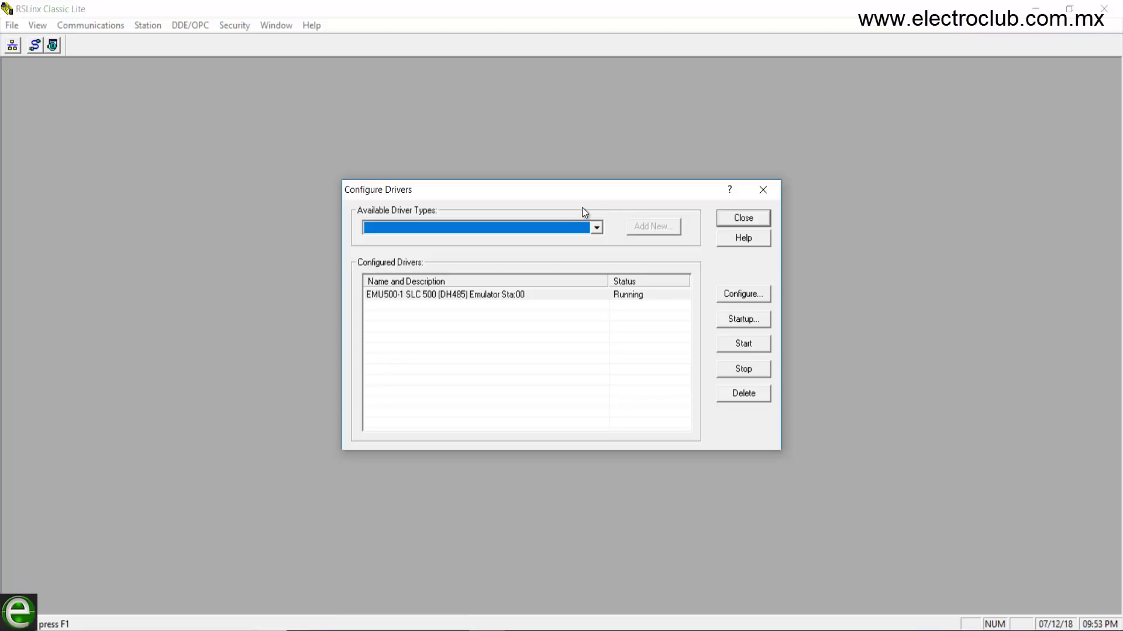
click(512, 299)
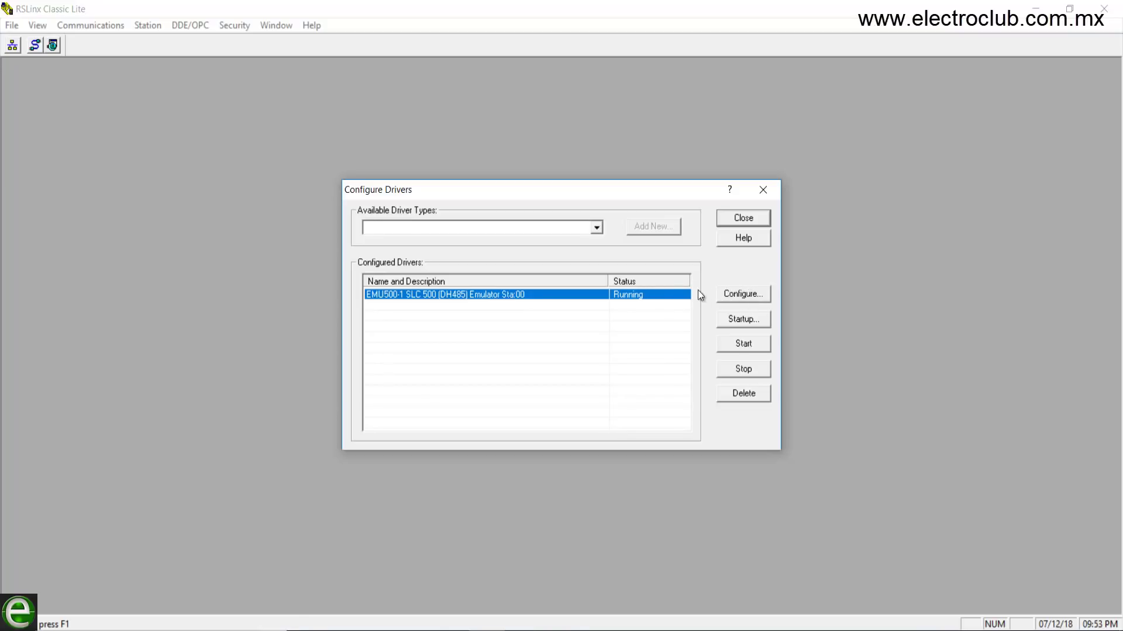
click(755, 221)
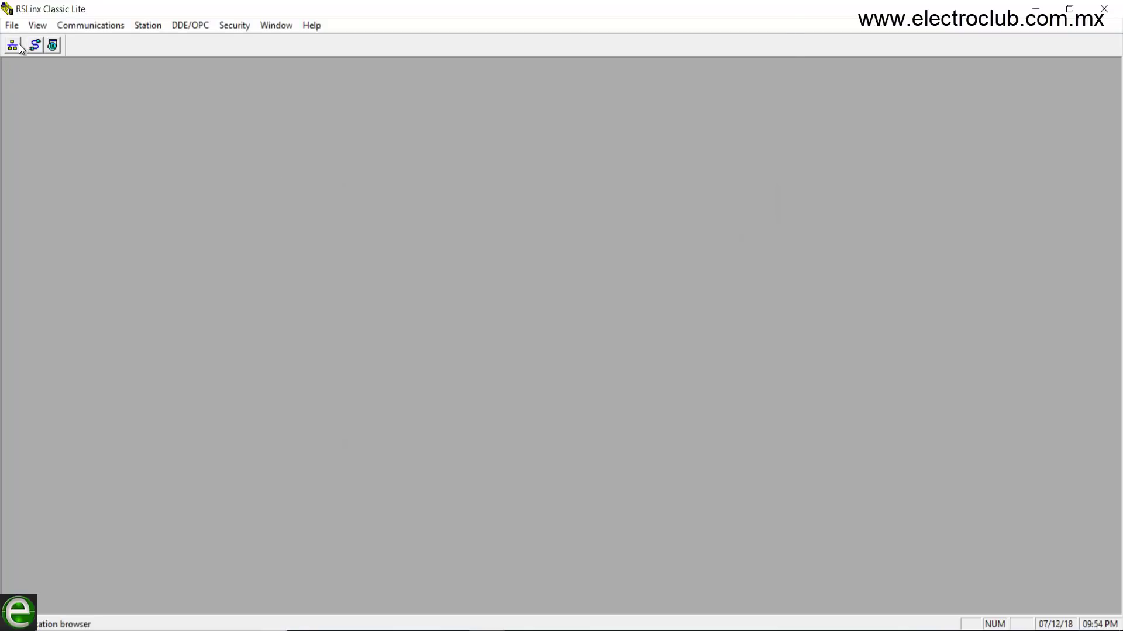
Browse the nodes of the EMU500-1, DH-485 network in RSWho and minimize RSLinx Classic.
click(11, 45)
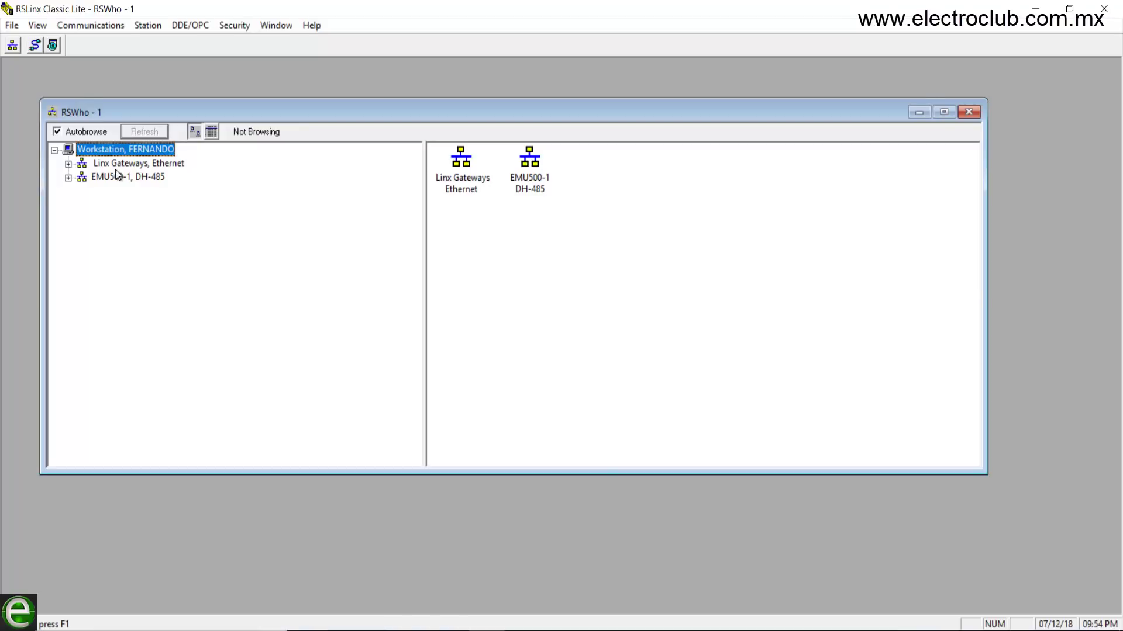
click(134, 176)
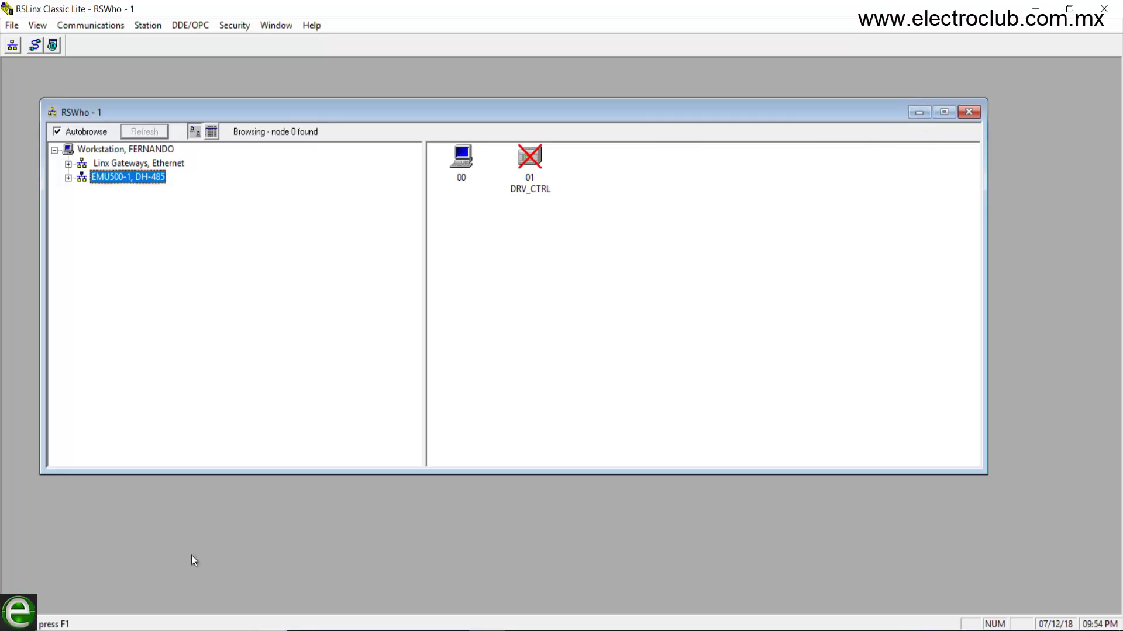
click(919, 111)
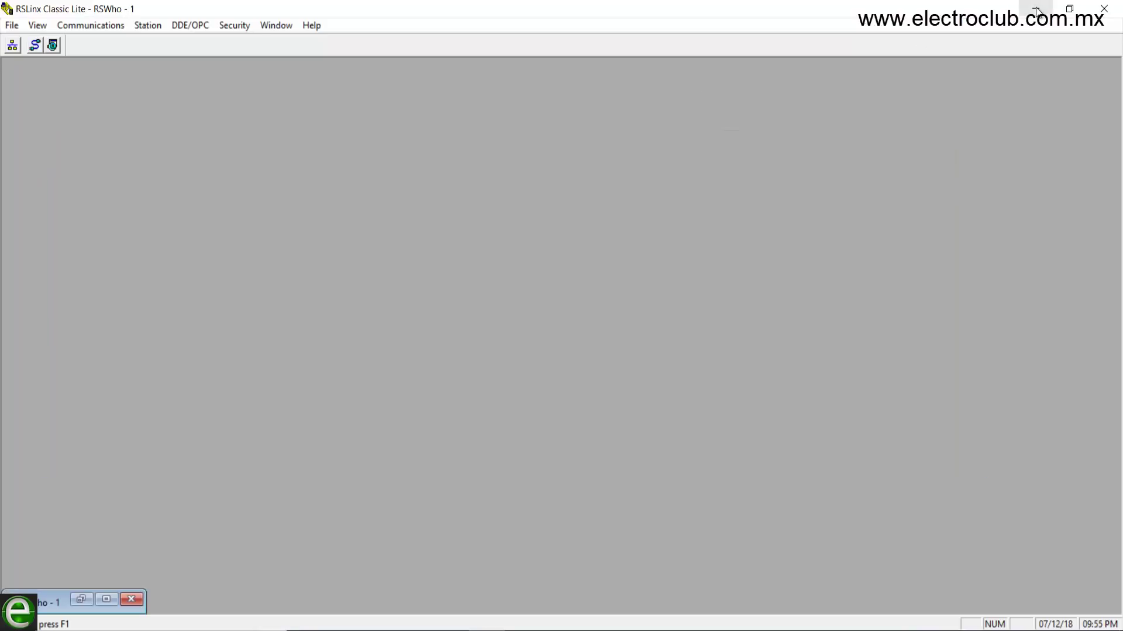
click(1035, 8)
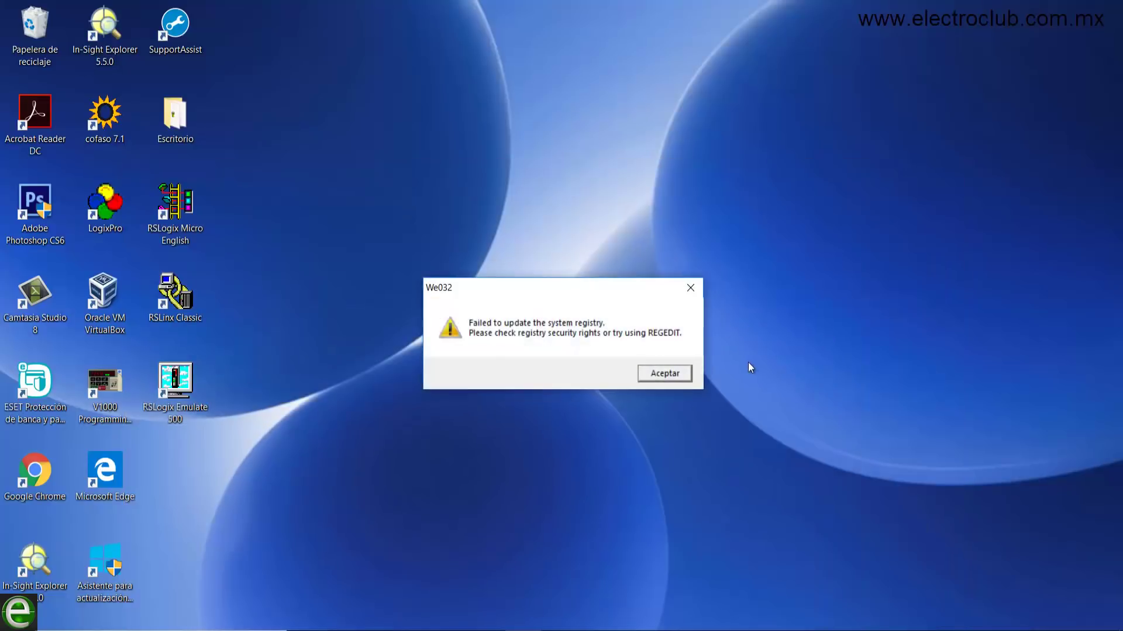
Dismiss the registry warning and open the sample DRIVE_CONTROL_ML1100_PF4CLASS-EN-DRV_CTRL-C0_04.RSS in RSLogix Emulate 500 as station 1.
click(674, 374)
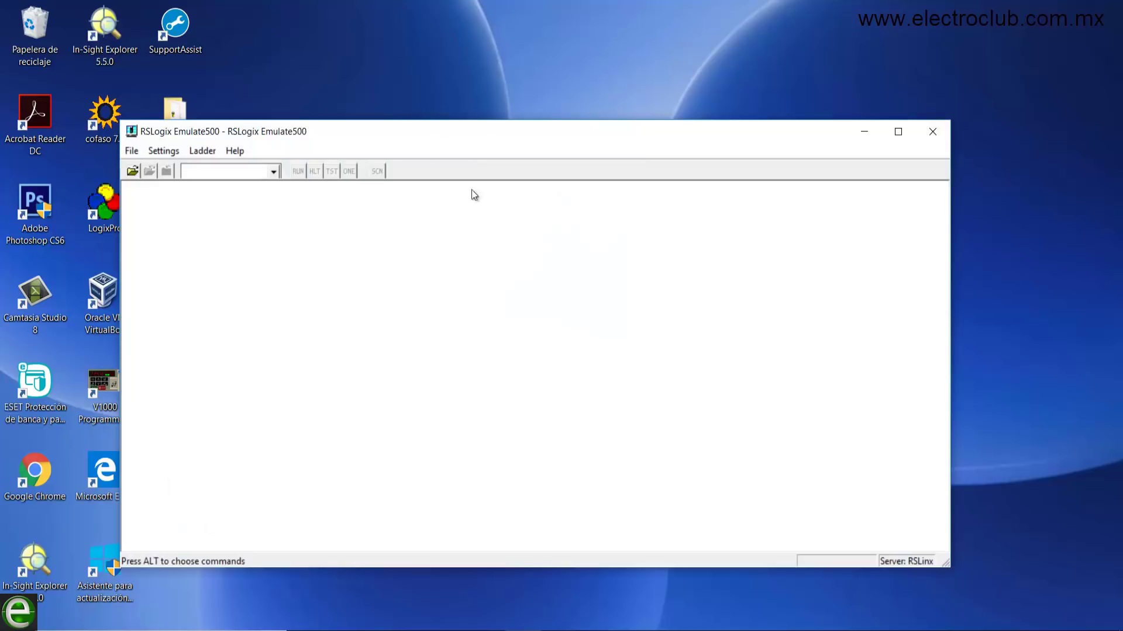
click(133, 170)
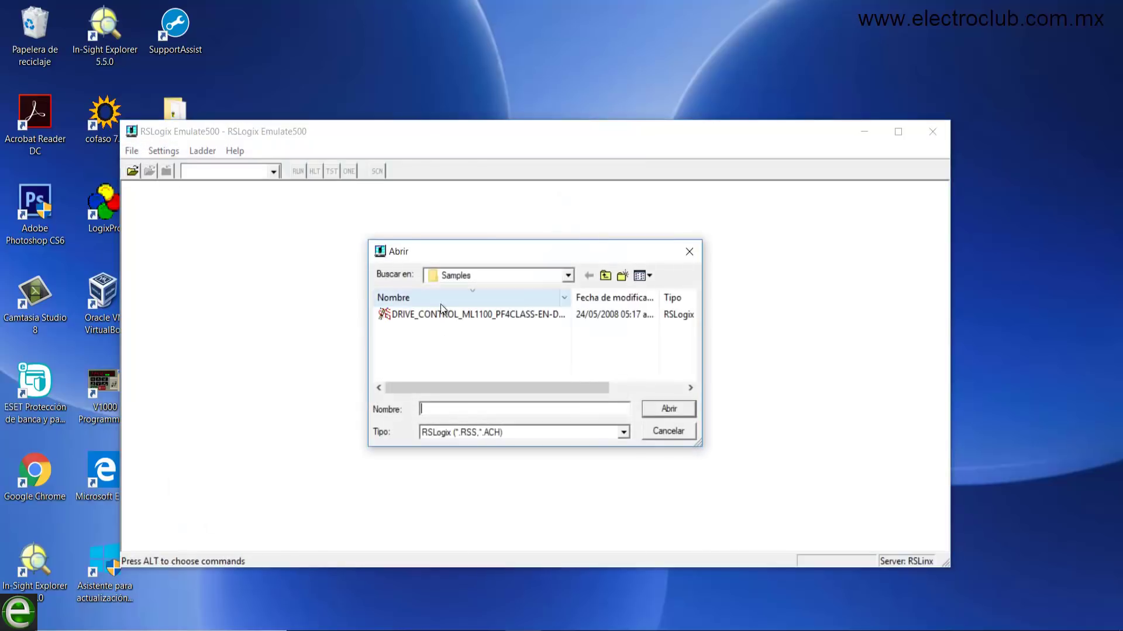
click(461, 316)
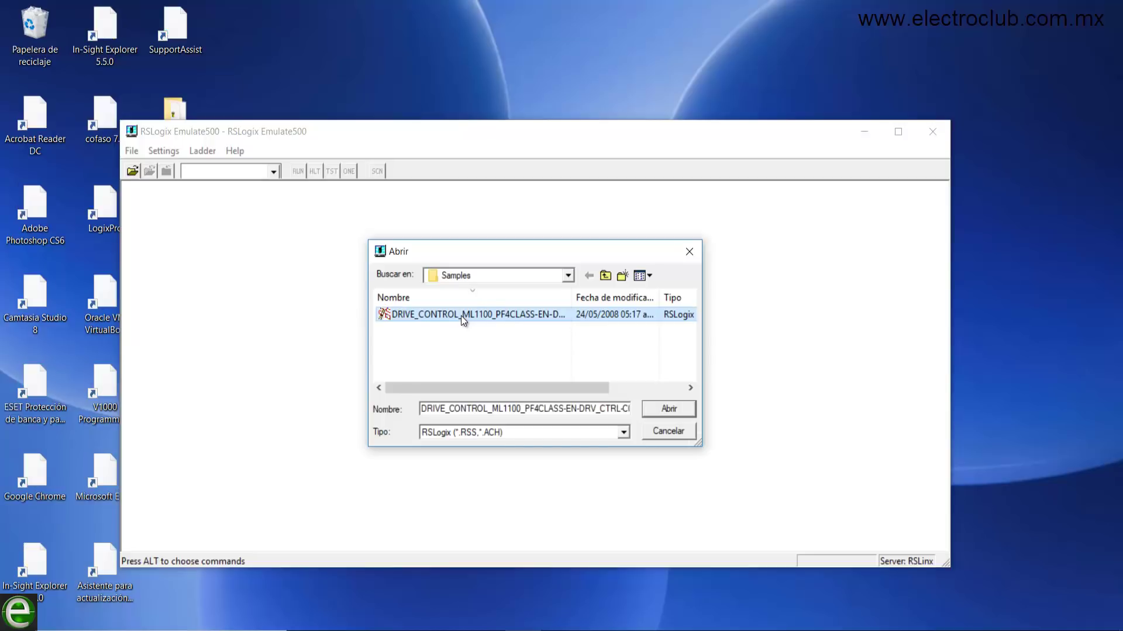
click(669, 409)
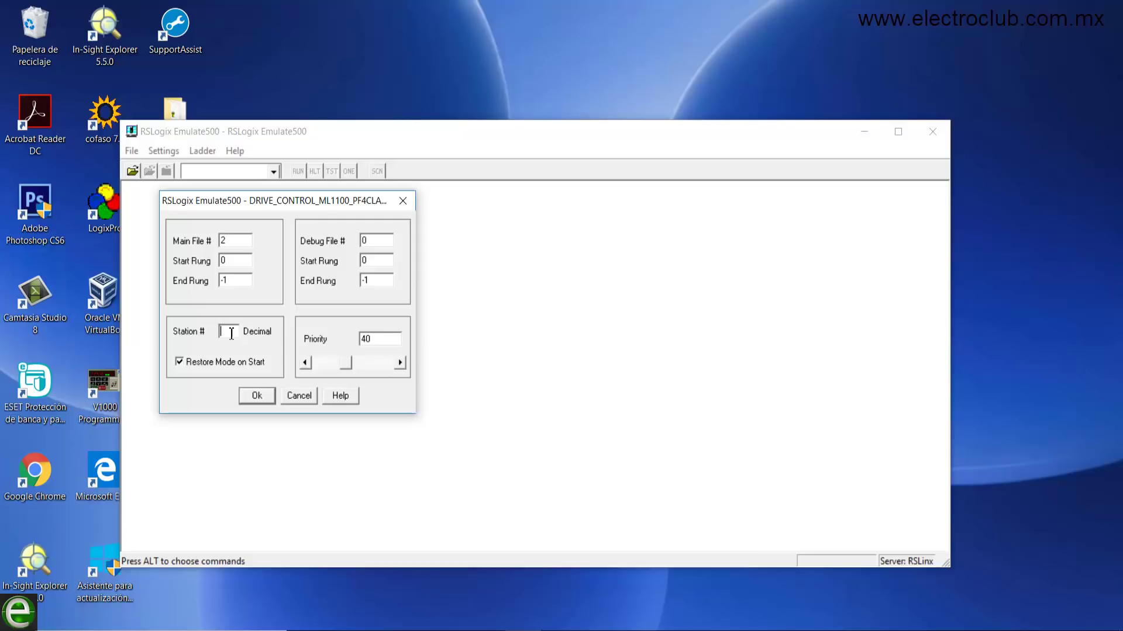
text(1)
click(268, 396)
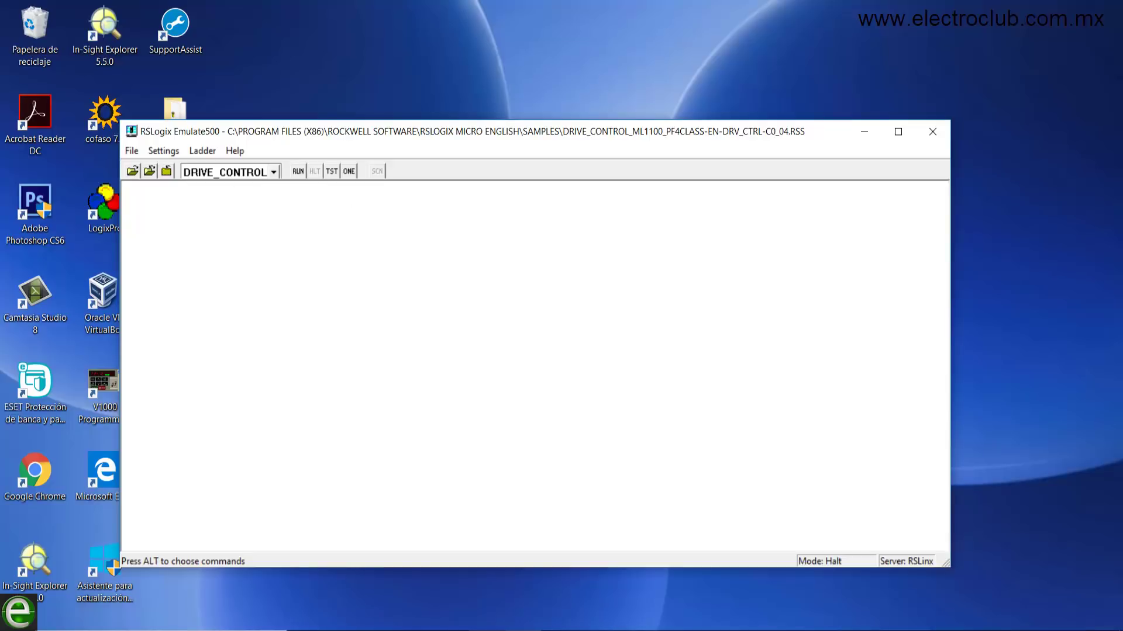
Switch to RSLinx Classic, browse the EMU500-1, DH-485 network in a new maximized RSWho window, and minimize the program.
click(484, 578)
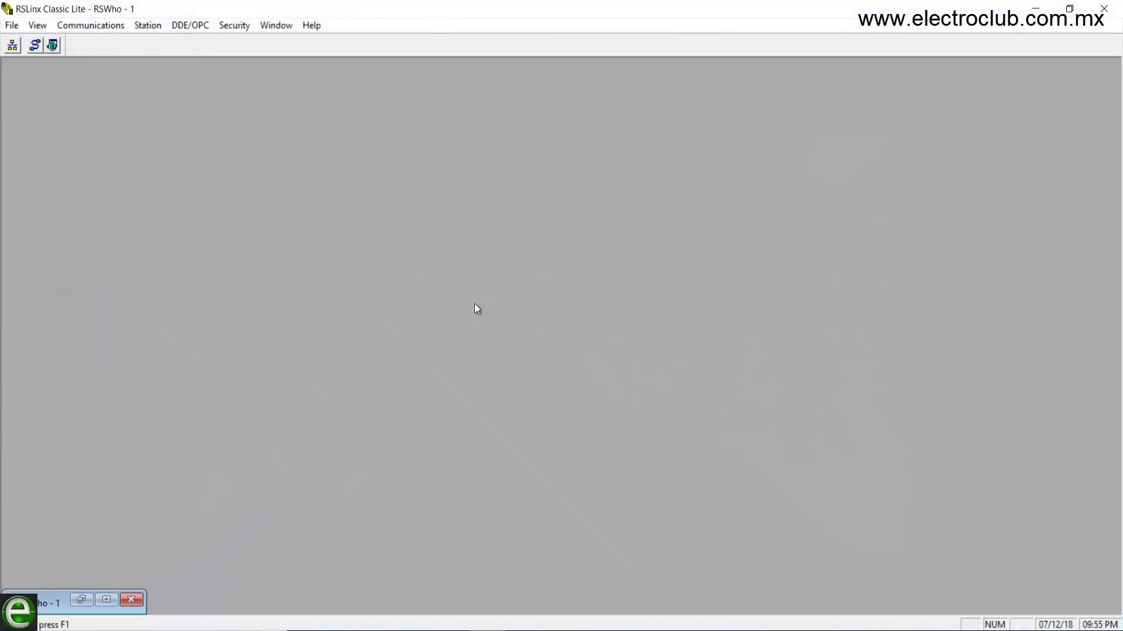
click(12, 45)
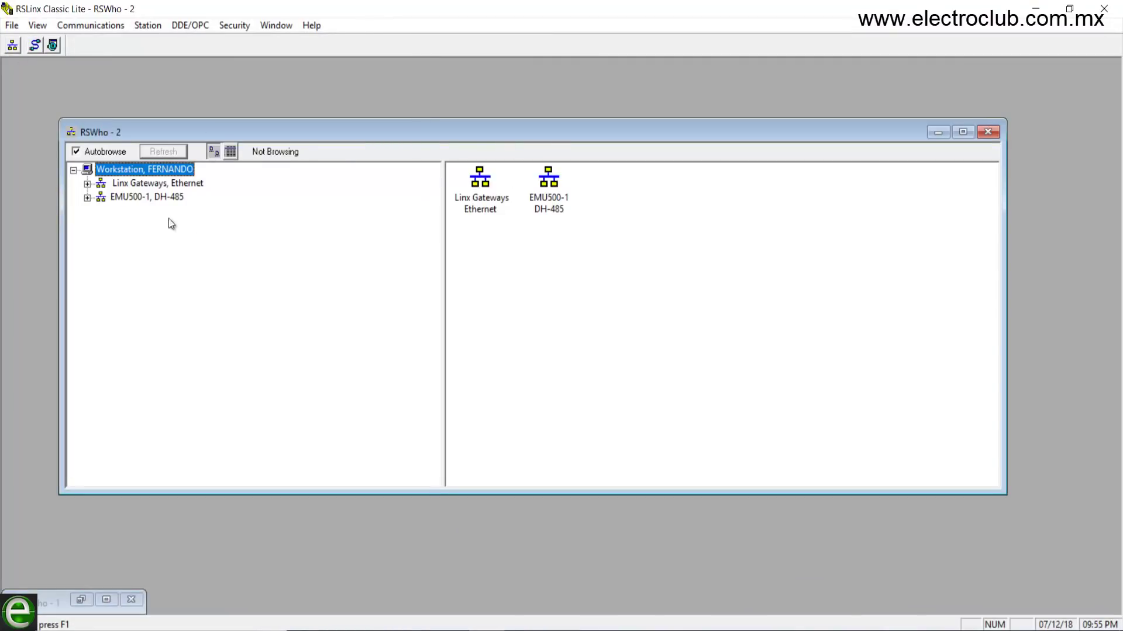
click(152, 200)
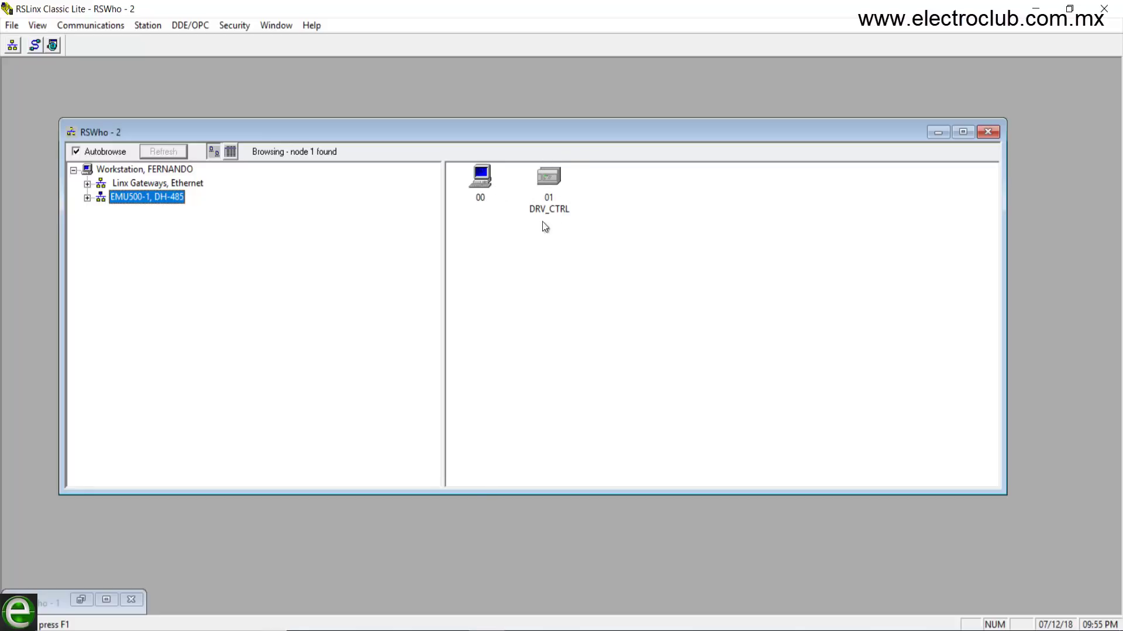
click(964, 131)
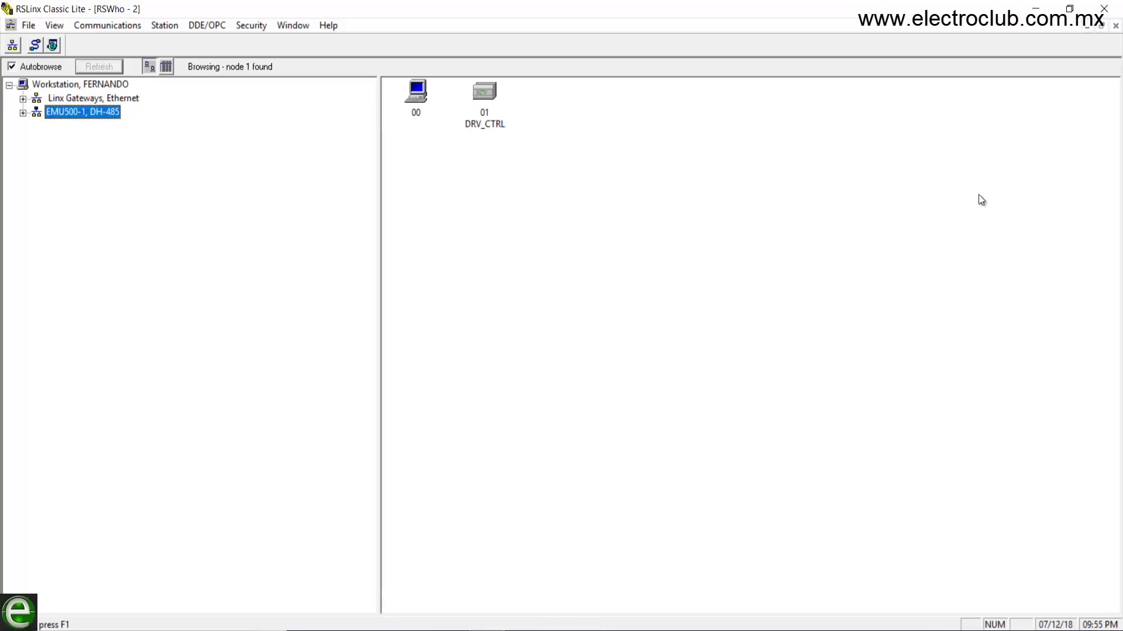
click(1035, 12)
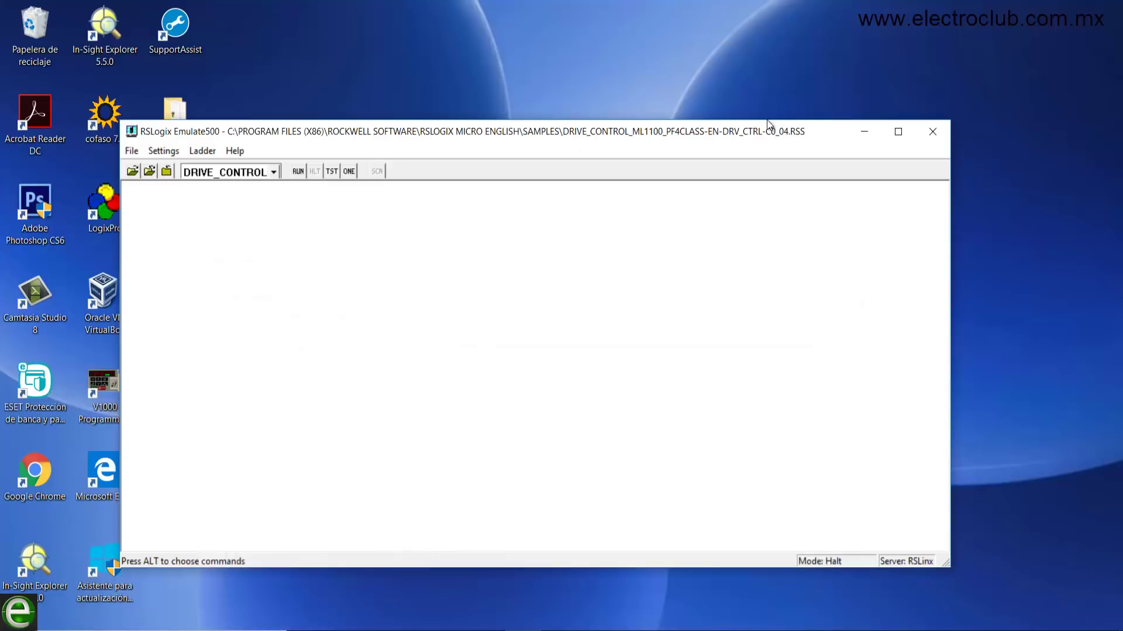
Minimize the emulator, launch RSLogix Micro English and maximize its window.
click(866, 133)
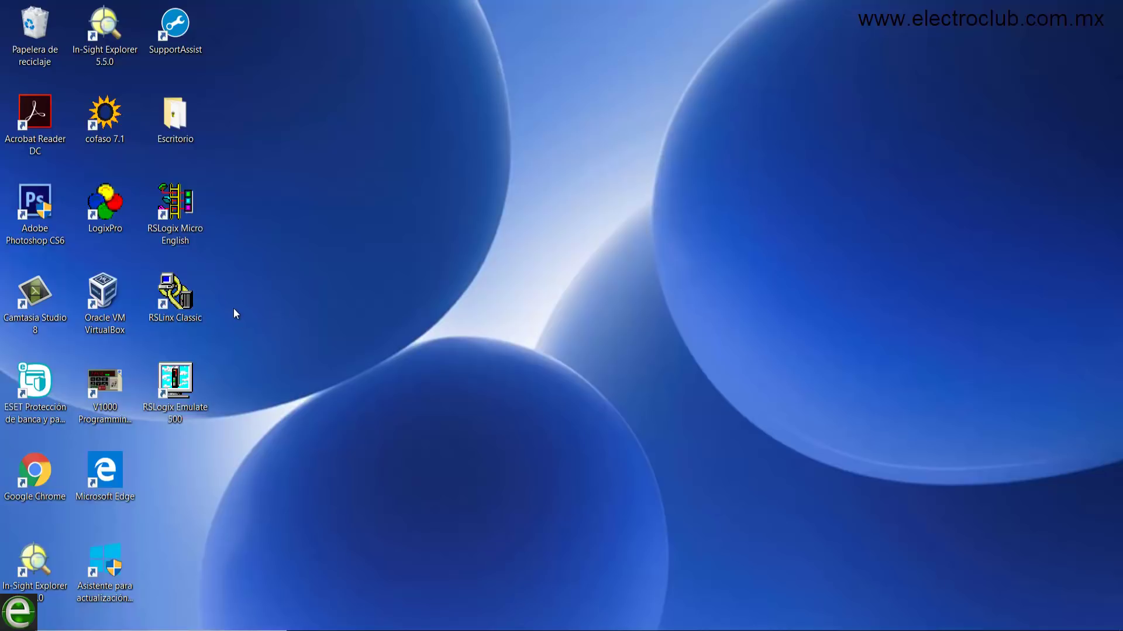
double_click(184, 209)
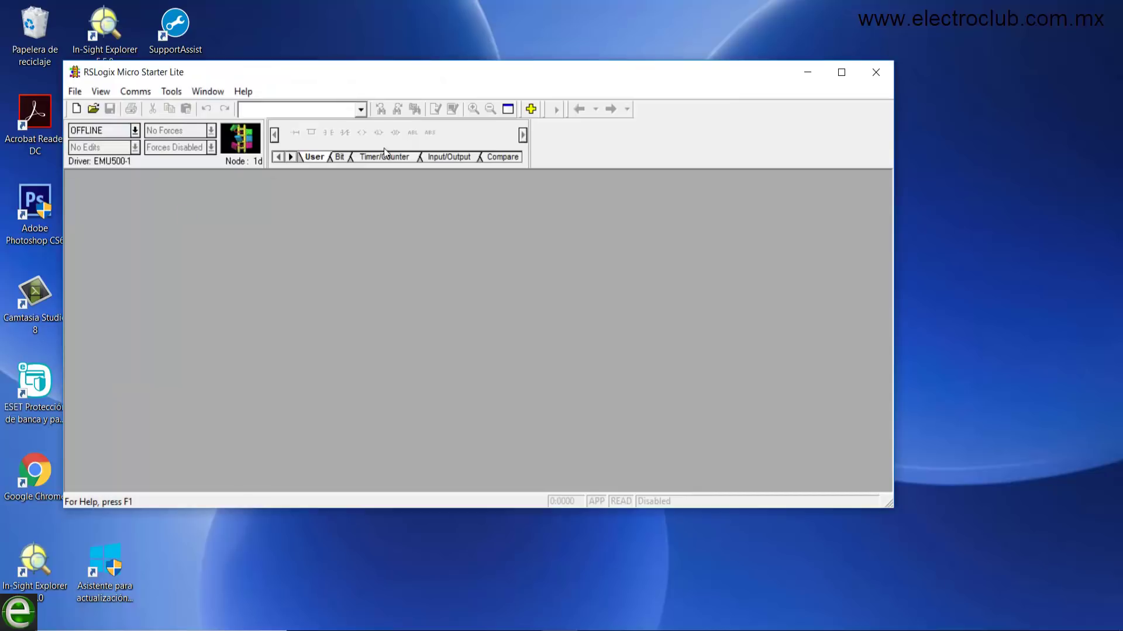
click(844, 77)
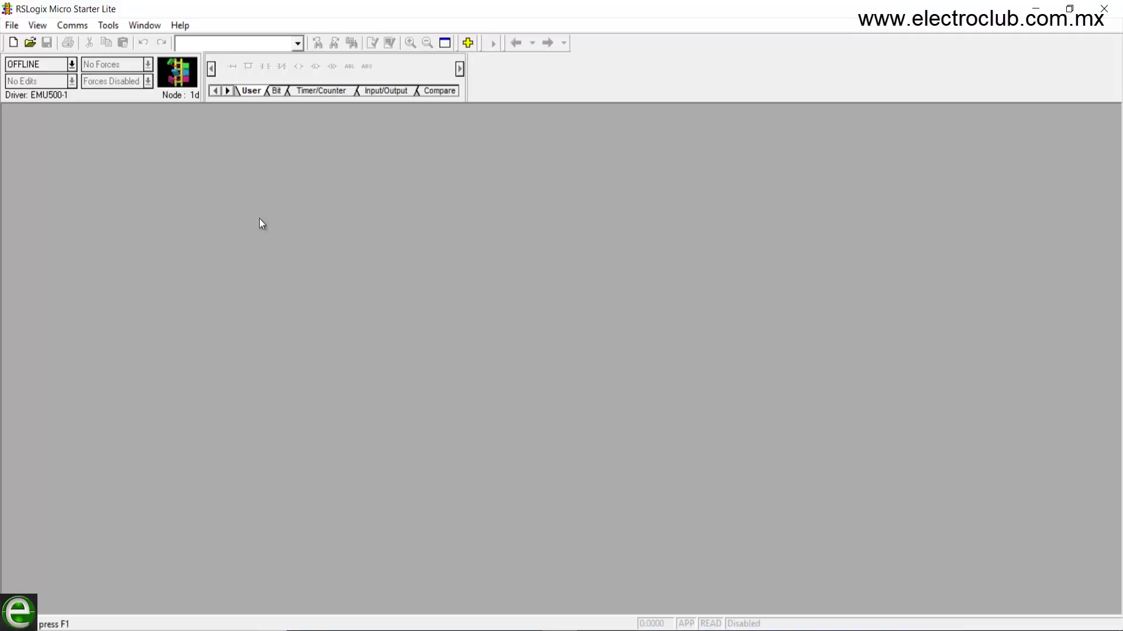
Go online with the MicroLogix 1100 processor DRV_CTRL at node 01 through System Comms.
click(75, 23)
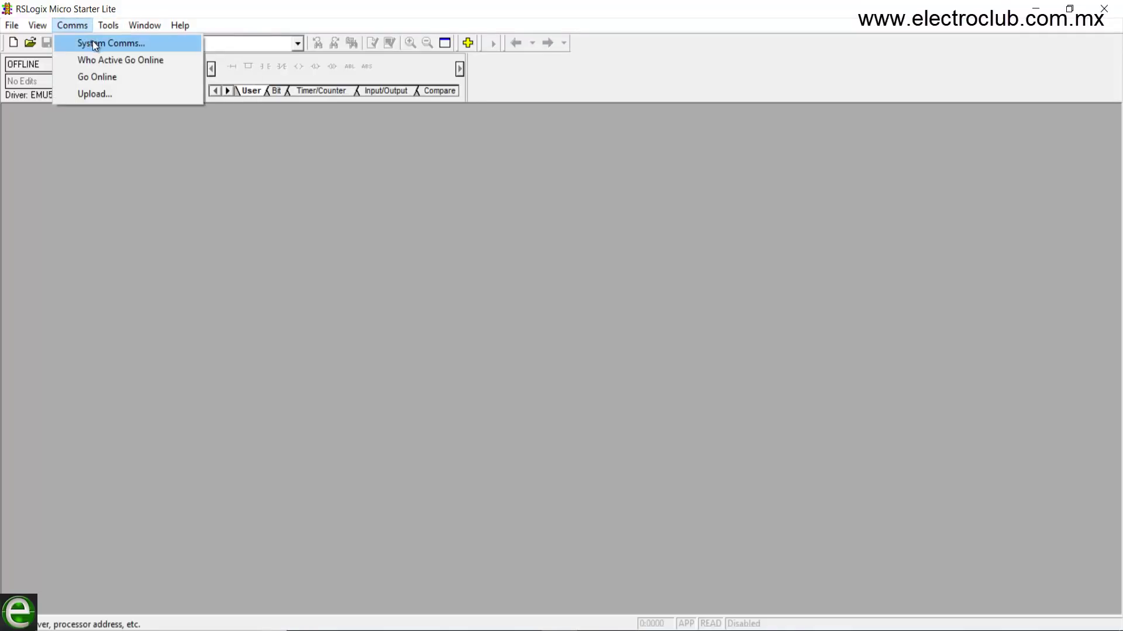
click(93, 41)
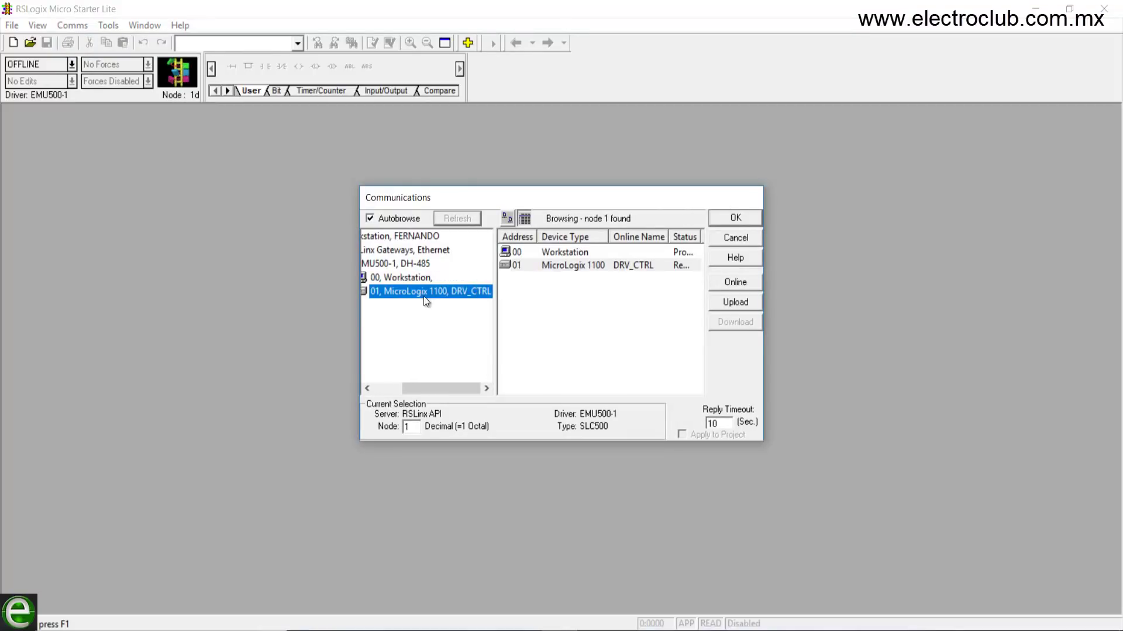
click(412, 278)
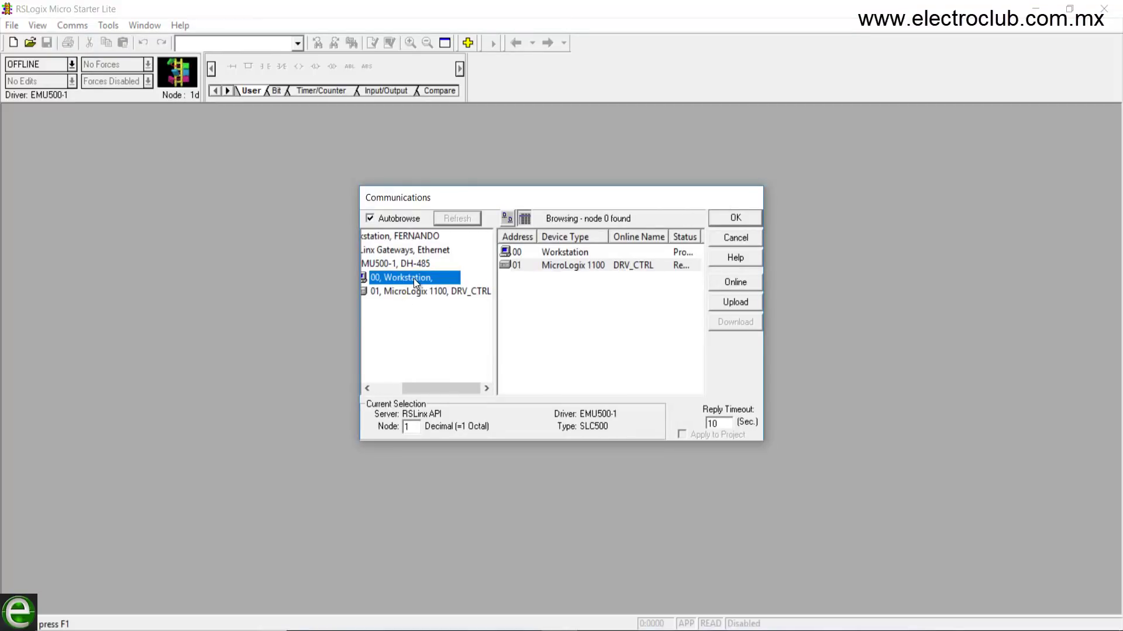
click(422, 290)
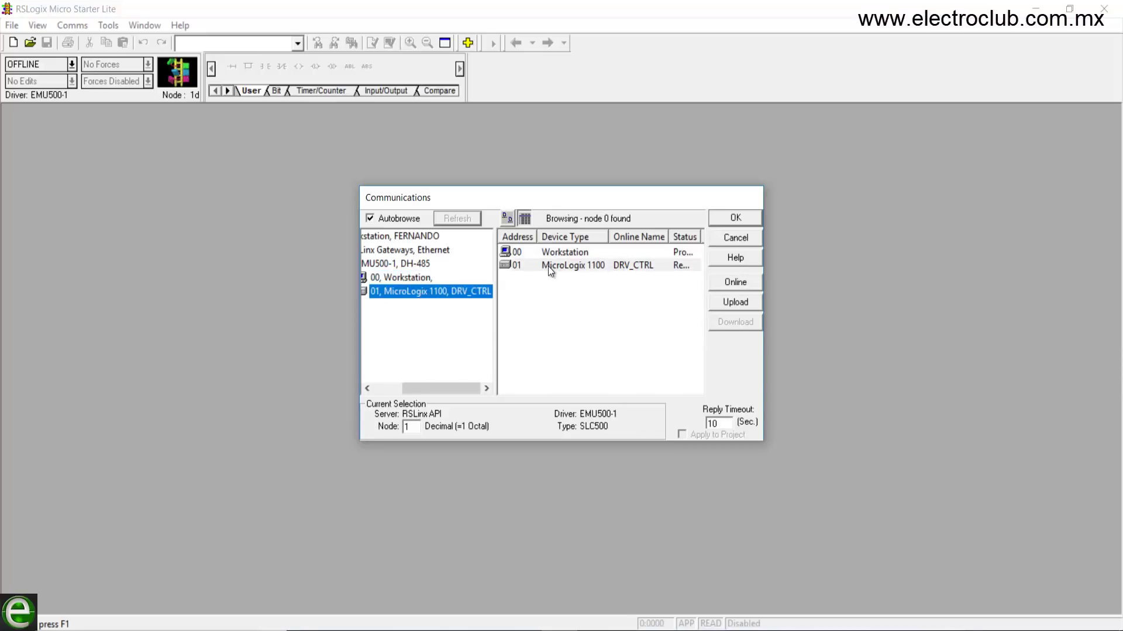
click(514, 264)
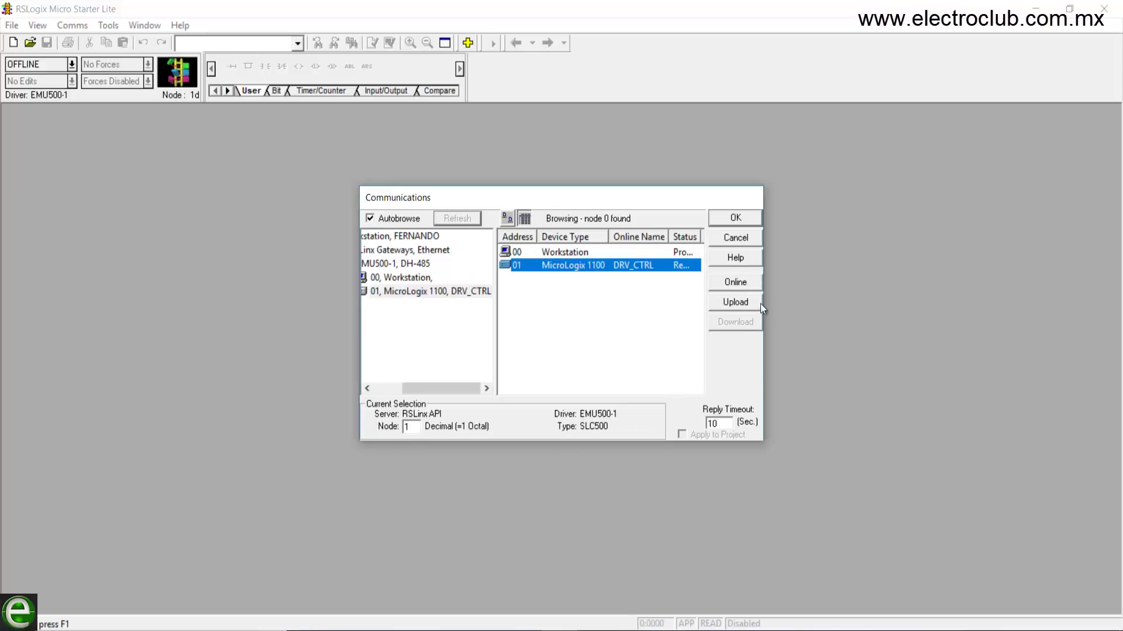
click(735, 285)
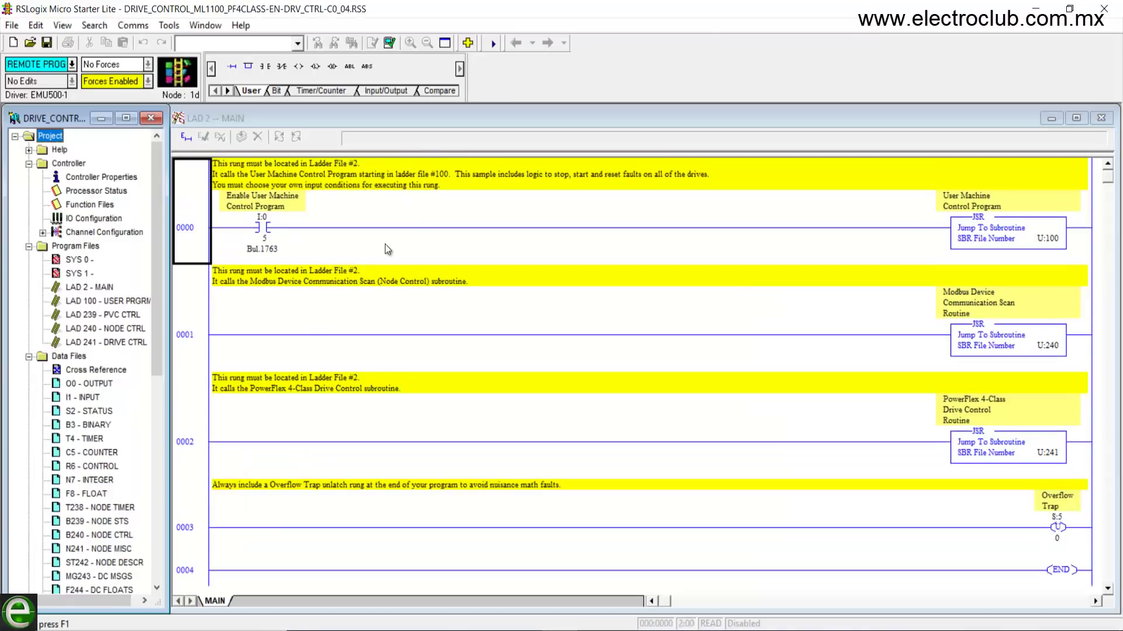
Change the processor mode to Run and confirm the change.
click(71, 65)
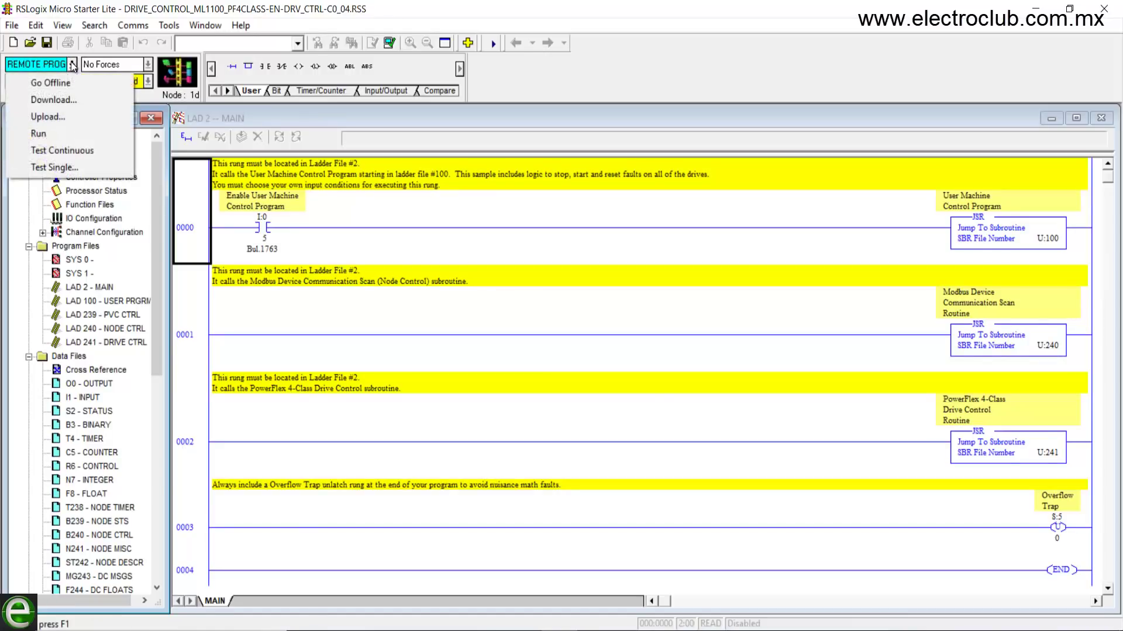
click(69, 134)
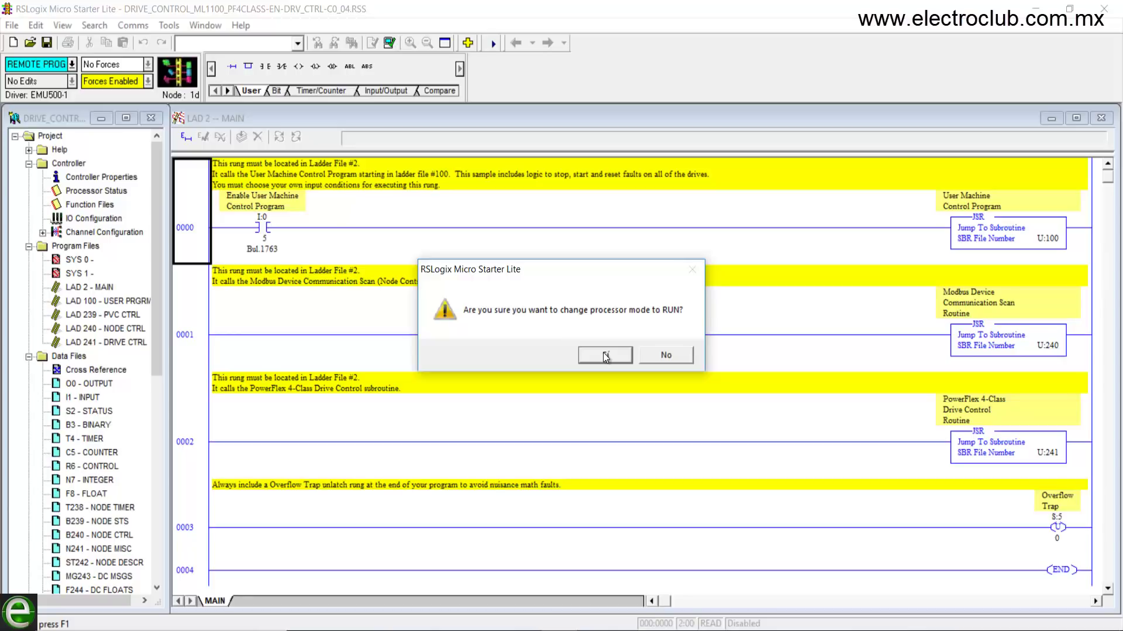
click(605, 356)
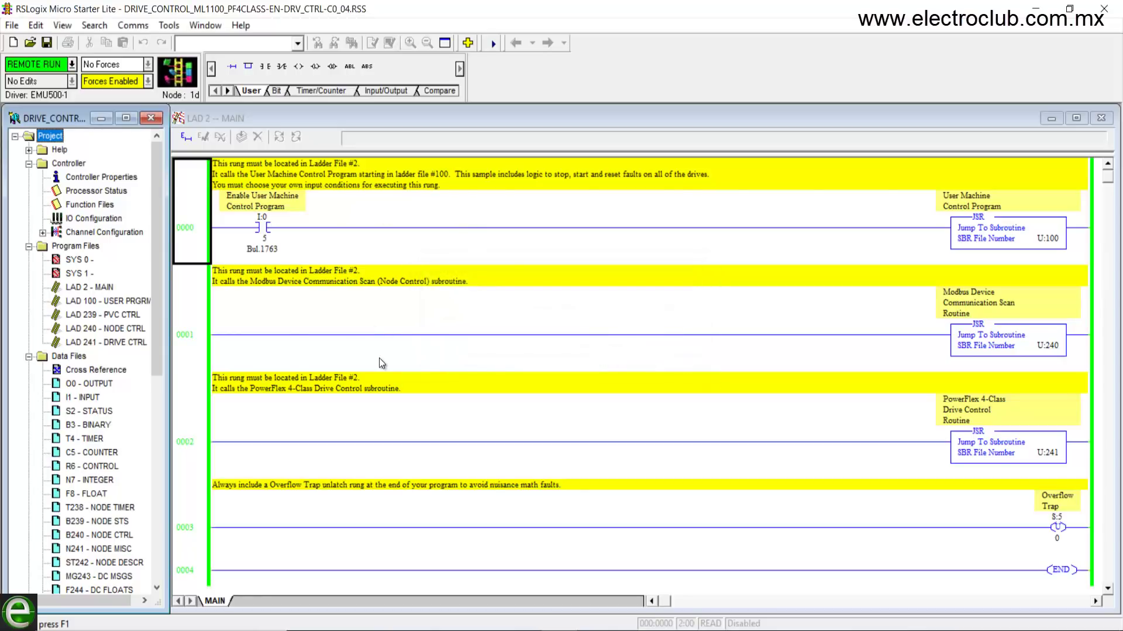
Select the Enable User Machine Control Program contact on rung 0000 and toggle its bit I:0/5.
click(197, 207)
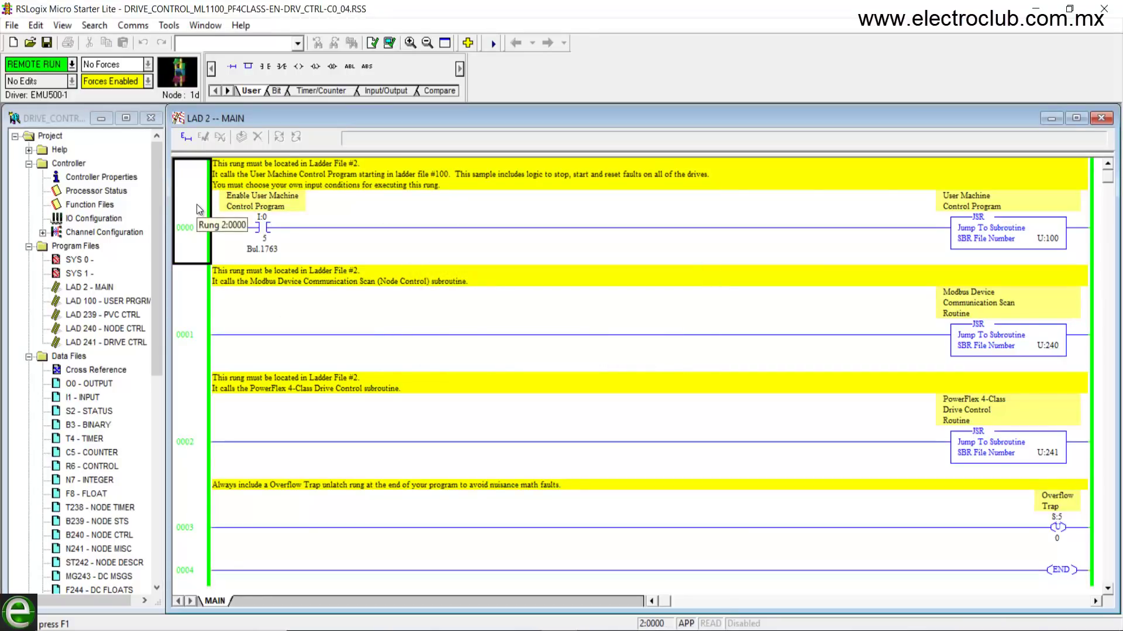
key(Down)
key(Down)
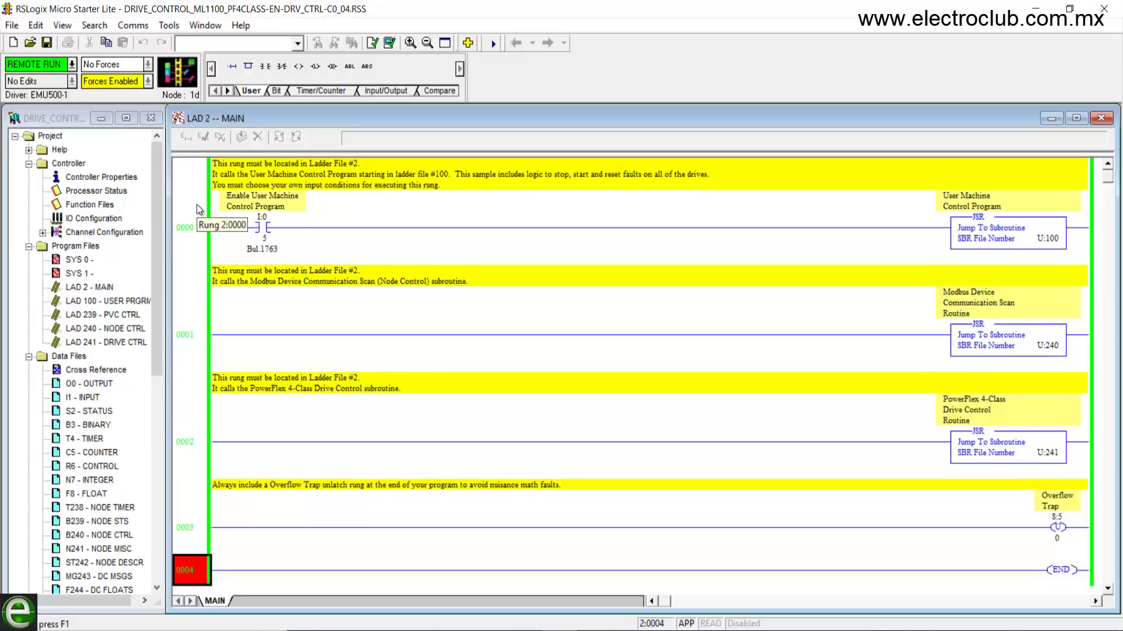
key(Up)
key(Up)
key(Up)
key(Up)
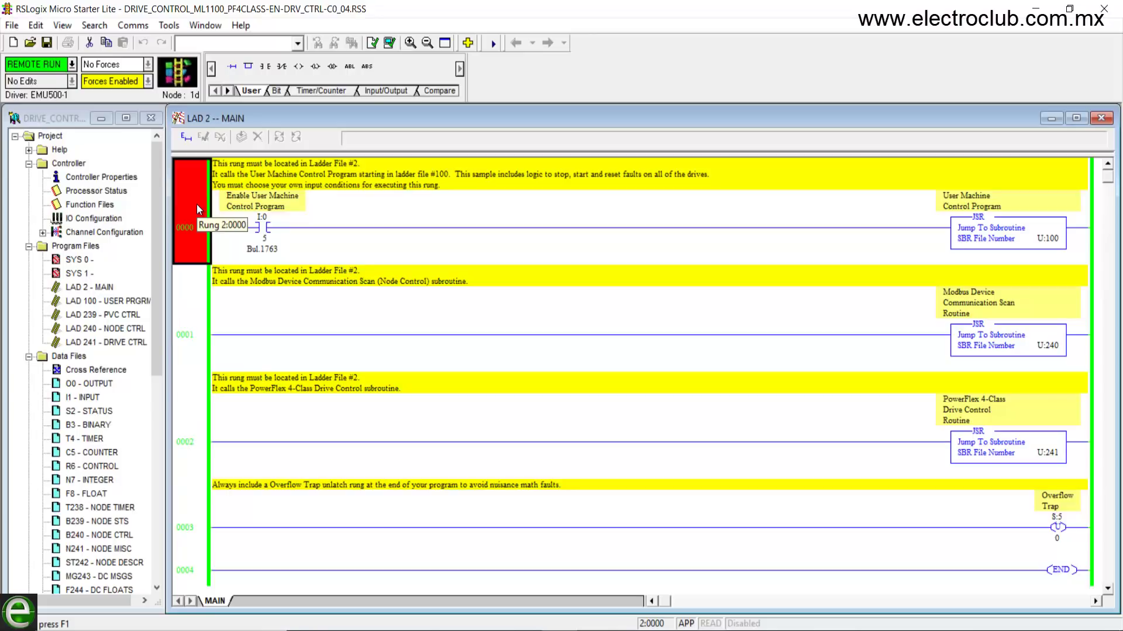
key(Right)
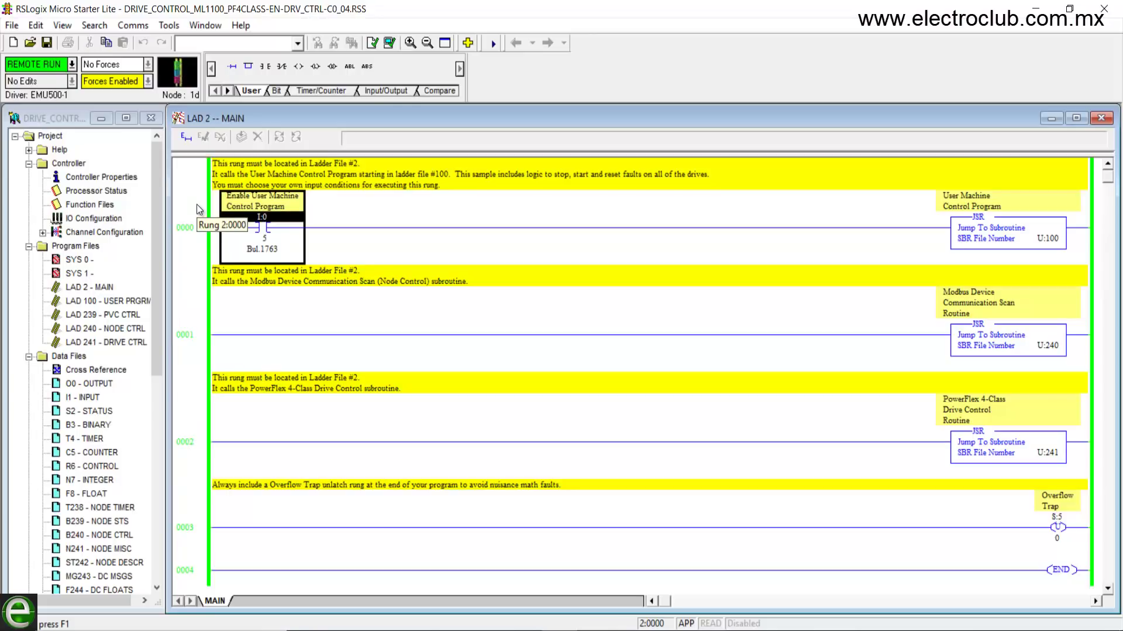
right_click(268, 227)
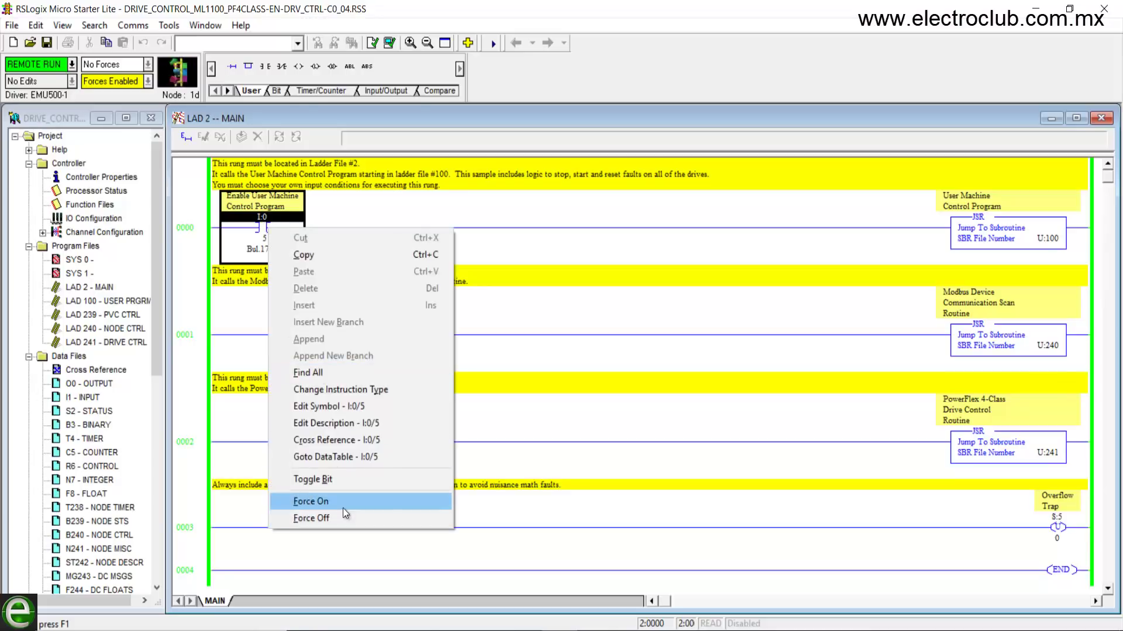
click(328, 482)
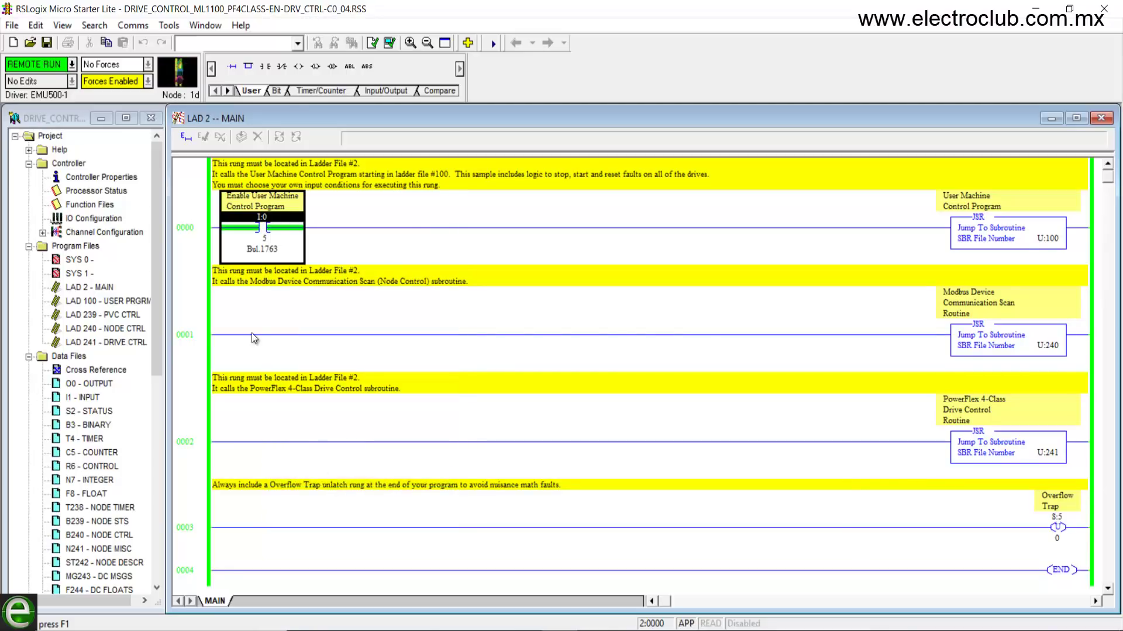
Toggle the Enable User Machine Control Program bit I:0/5 on rung 0000 back off.
right_click(274, 226)
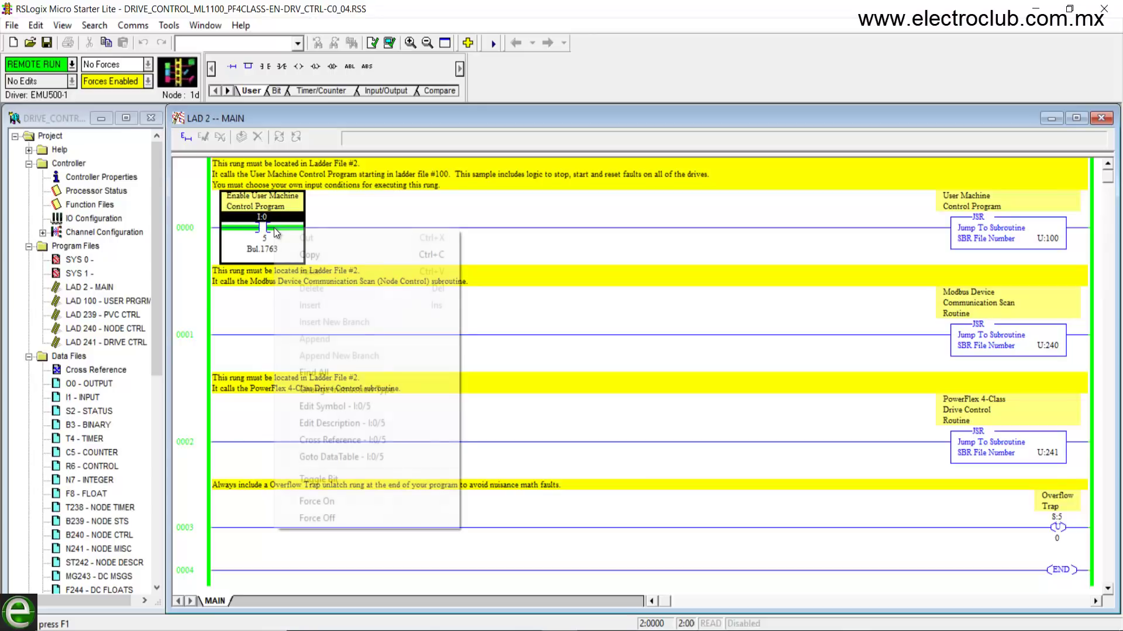
click(322, 486)
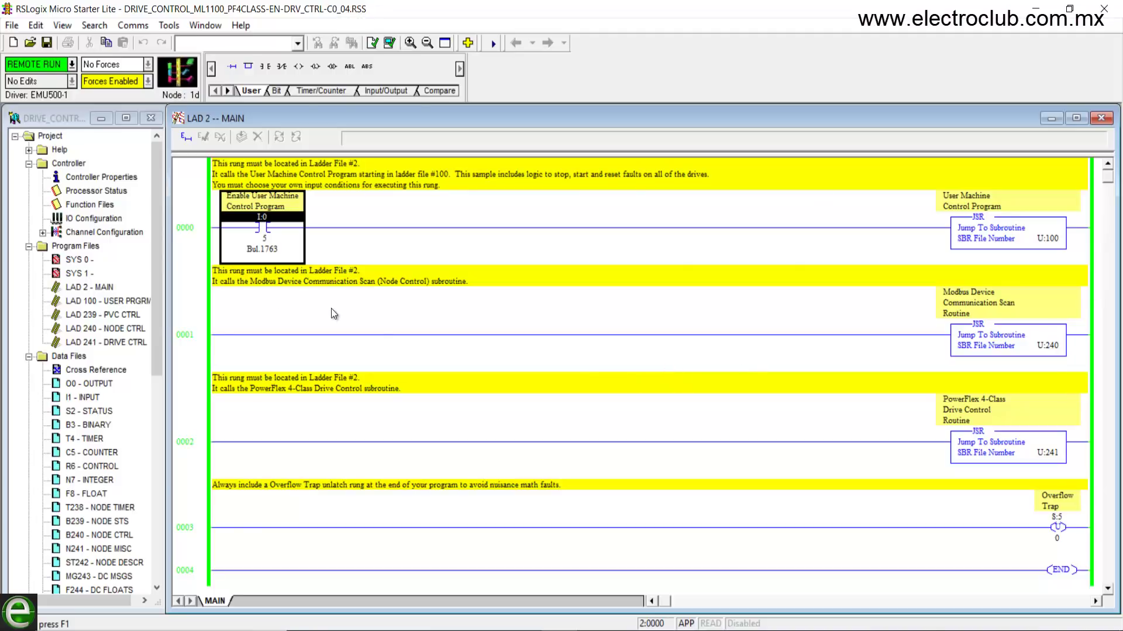
Go through the Controller entries in the project tree, then open the LAD 2 - MAIN and LAD 100 - USER PRGRM ladder files.
click(91, 192)
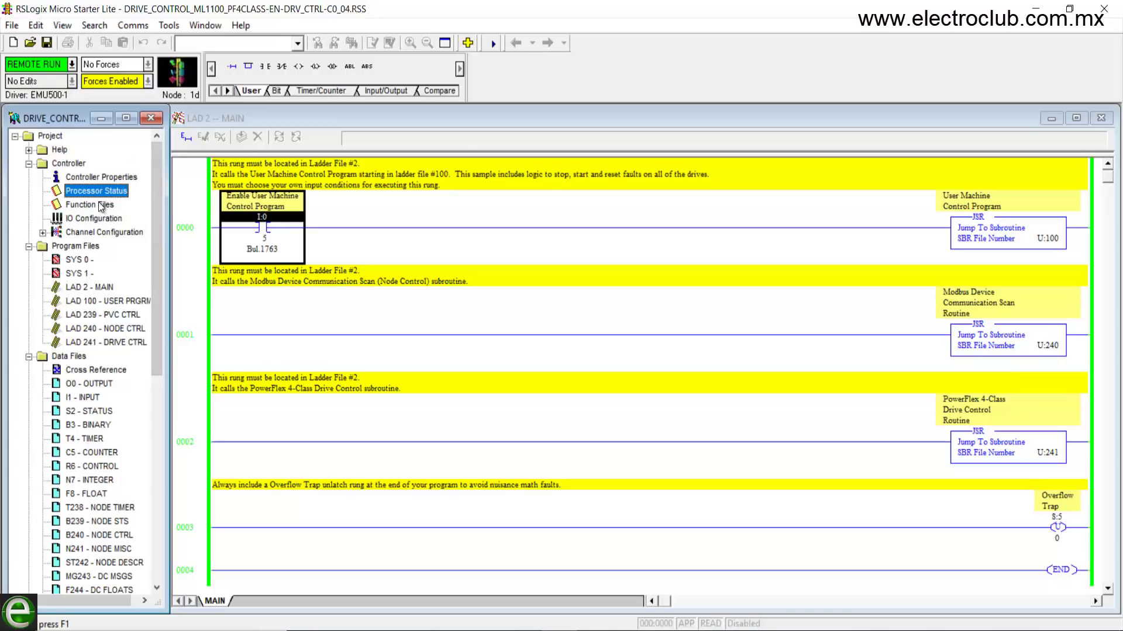
click(100, 205)
click(99, 221)
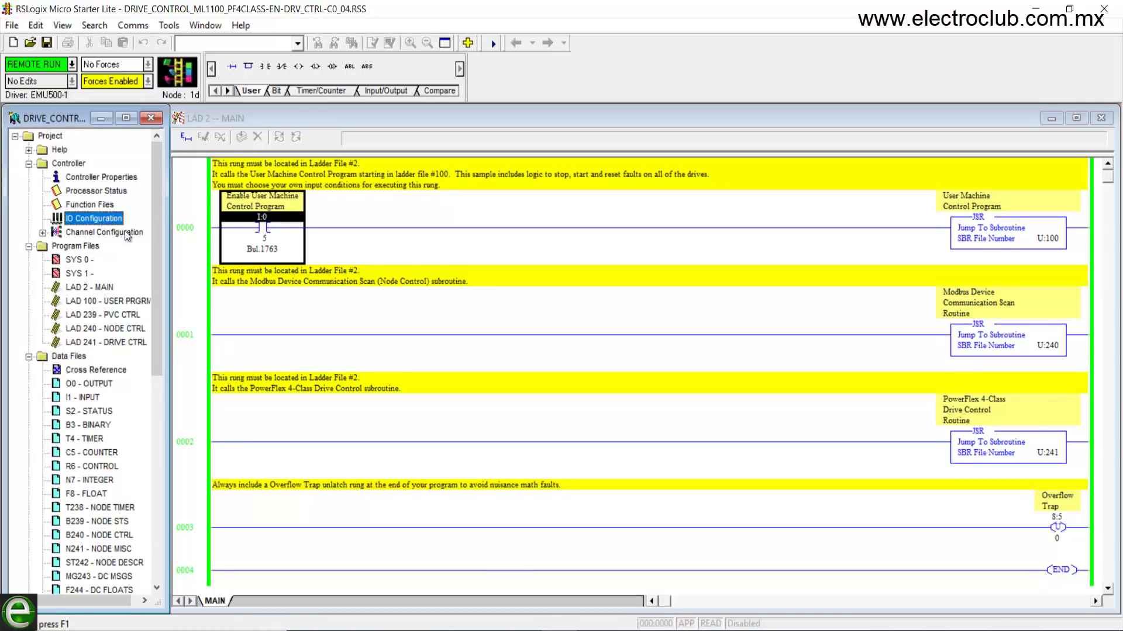
click(125, 231)
click(98, 289)
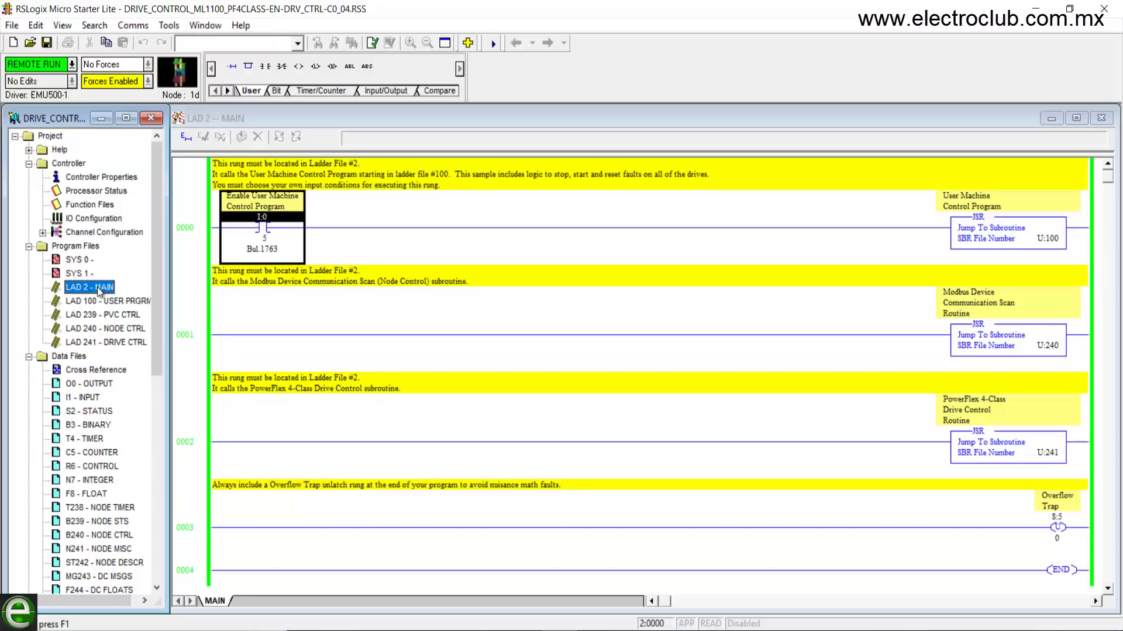
double_click(98, 290)
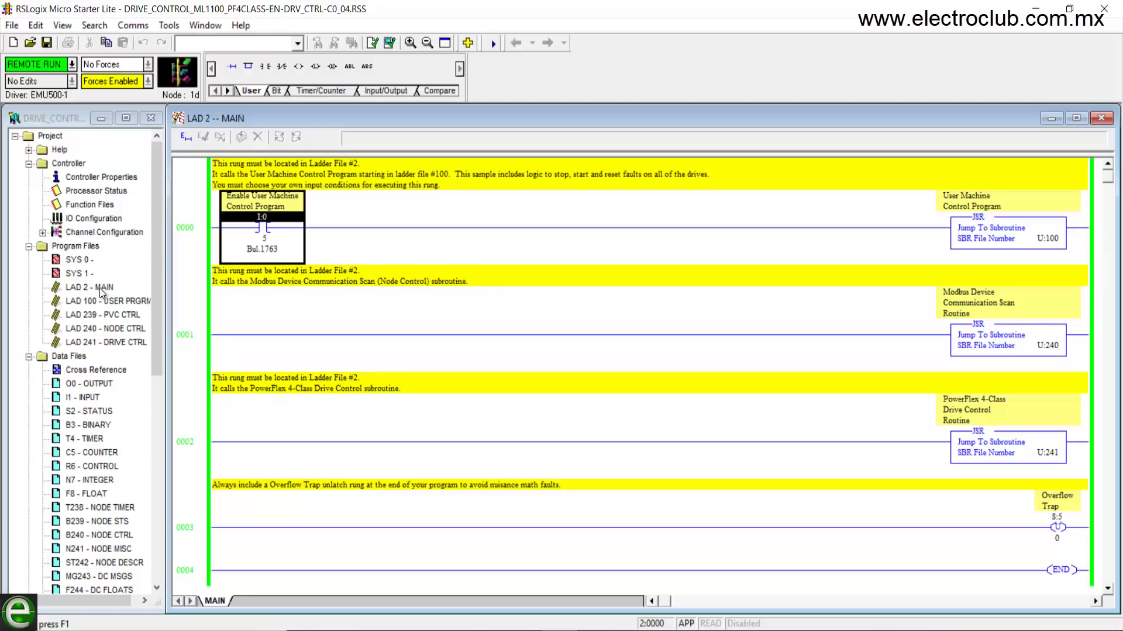
double_click(103, 302)
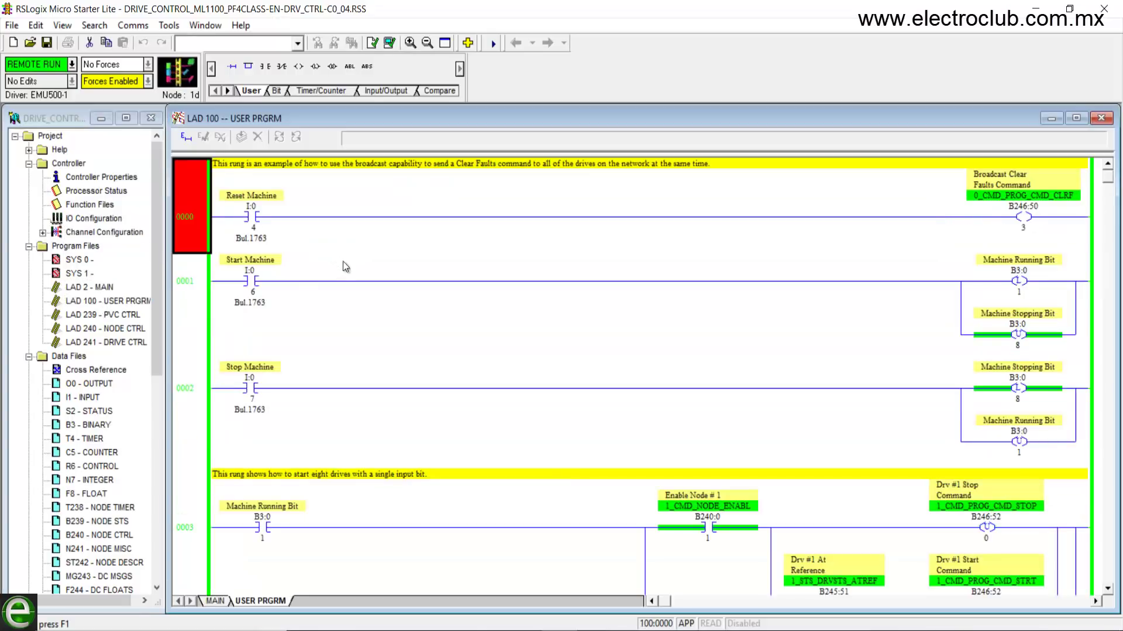
Examine the Reset Machine, Start Machine and Stop Machine contacts on rungs 0000 to 0002 and the drive start logic on rung 0003.
key(End)
click(263, 227)
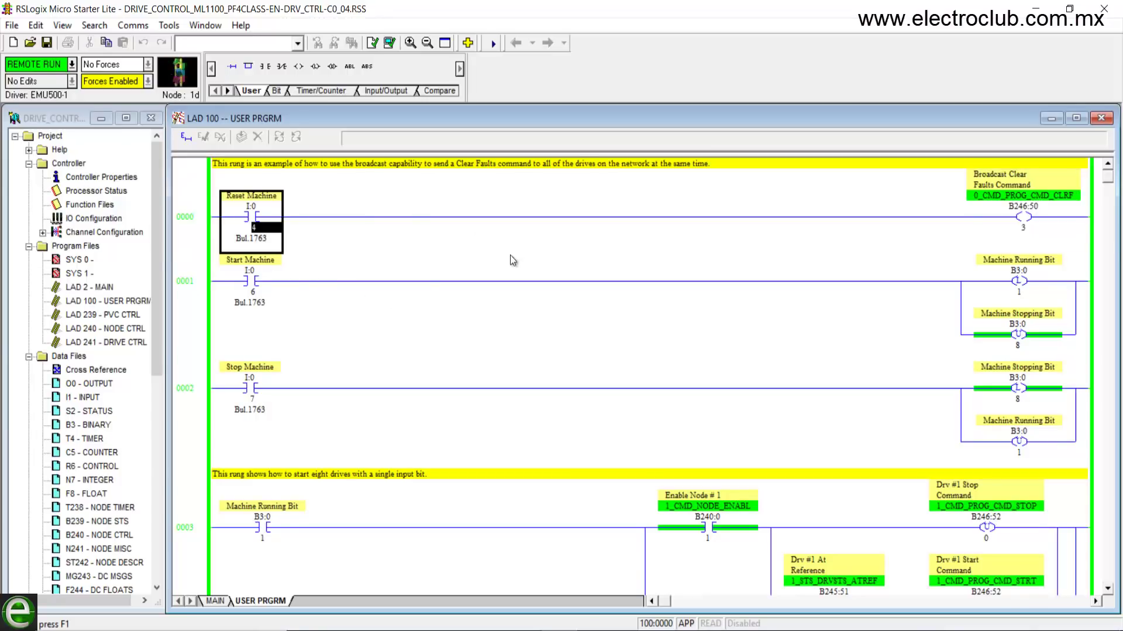
click(257, 303)
click(257, 387)
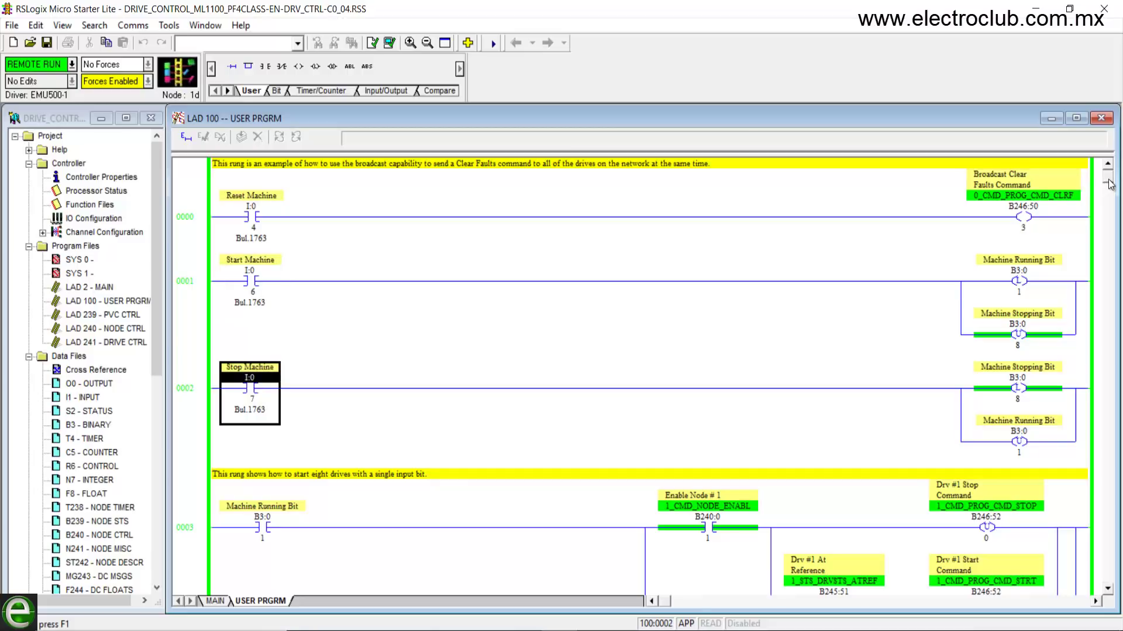
drag(1109, 186, 1110, 230)
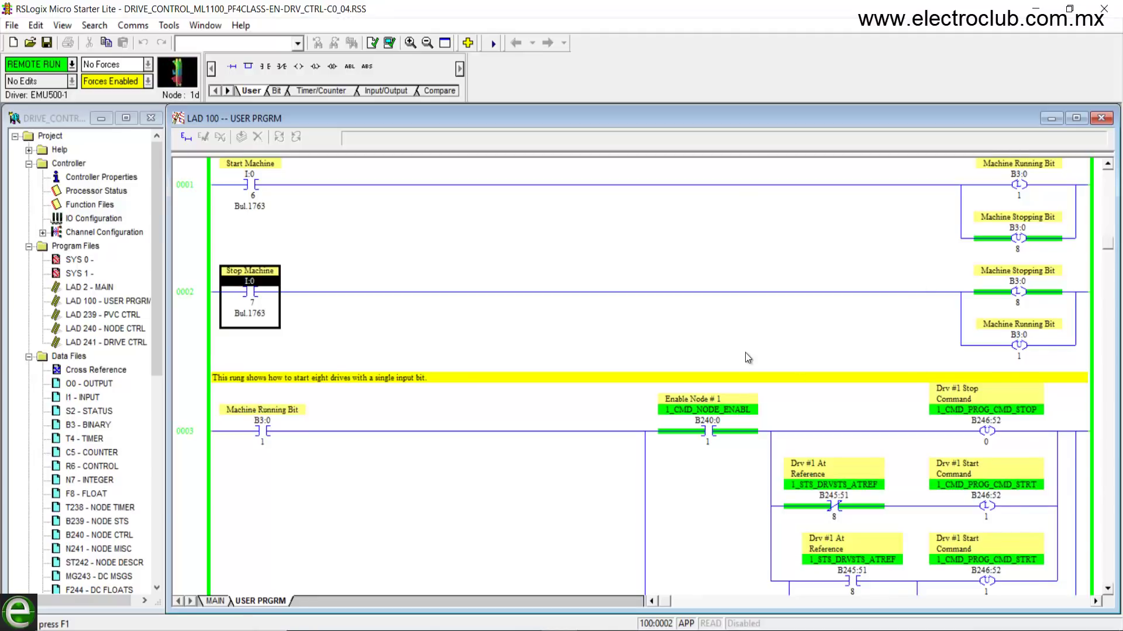